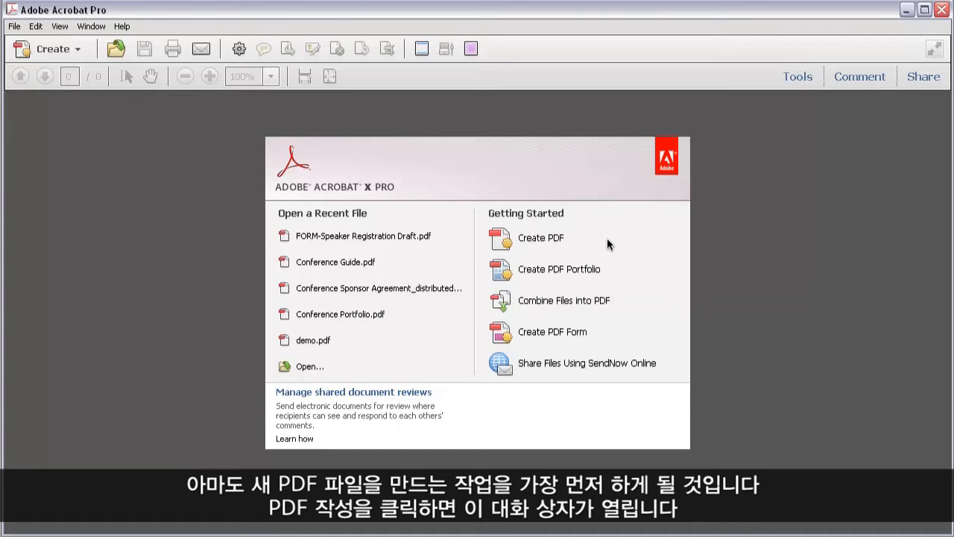
- Convert web capture.png into a PDF via Create PDF, listing All Supported Formats
left_click(543, 238)
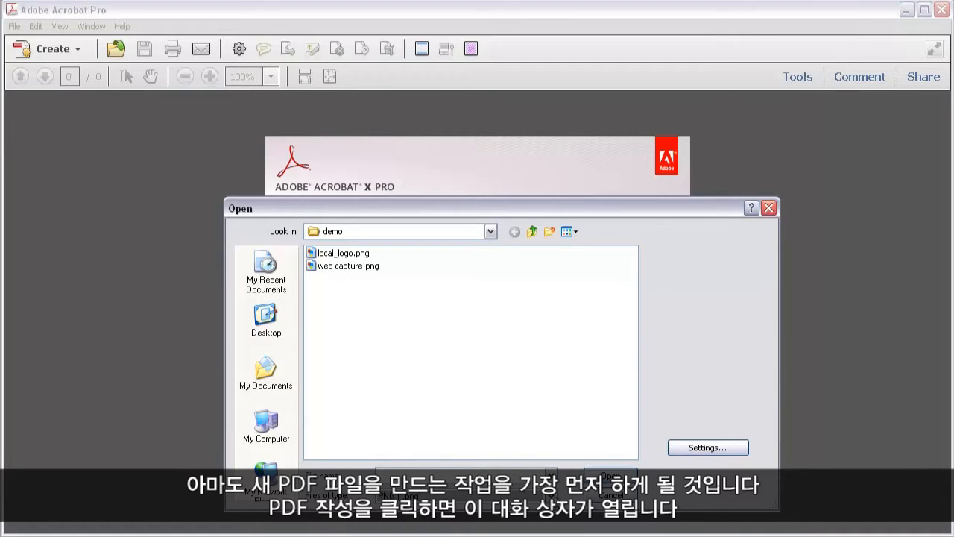
left_click(550, 494)
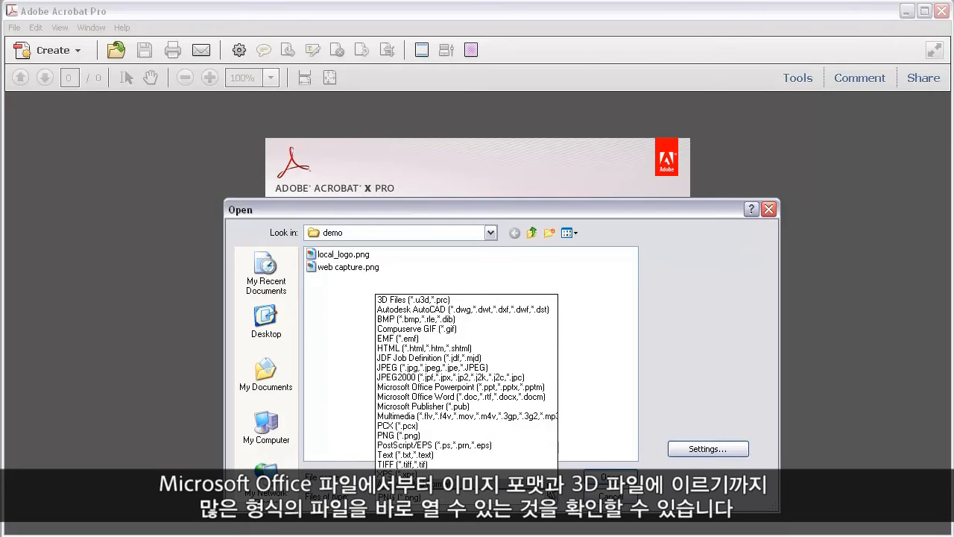
left_click(551, 493)
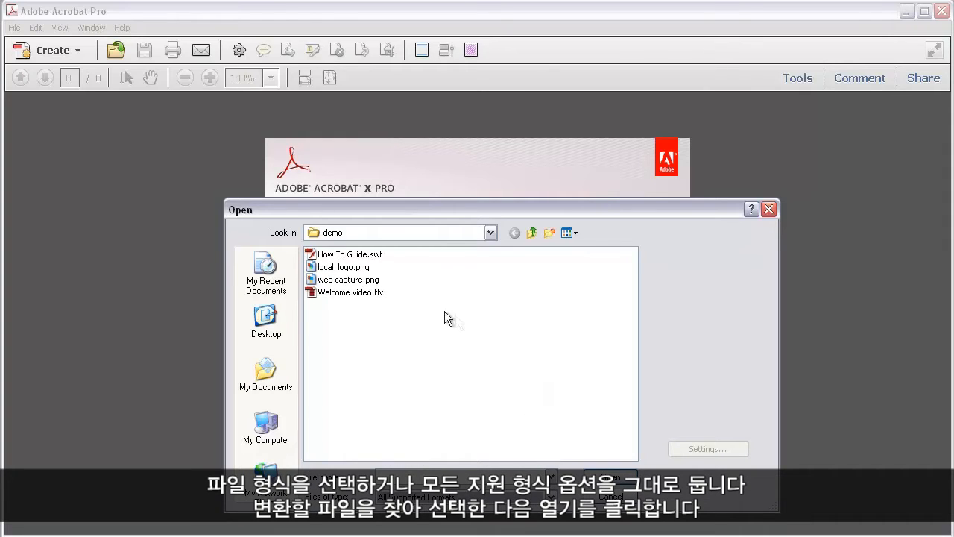
left_click(369, 281)
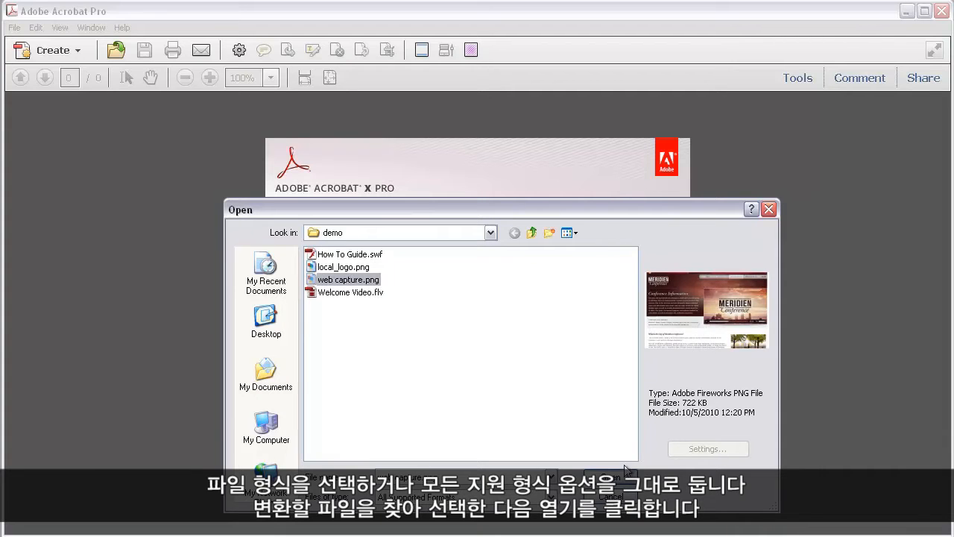
left_click(617, 473)
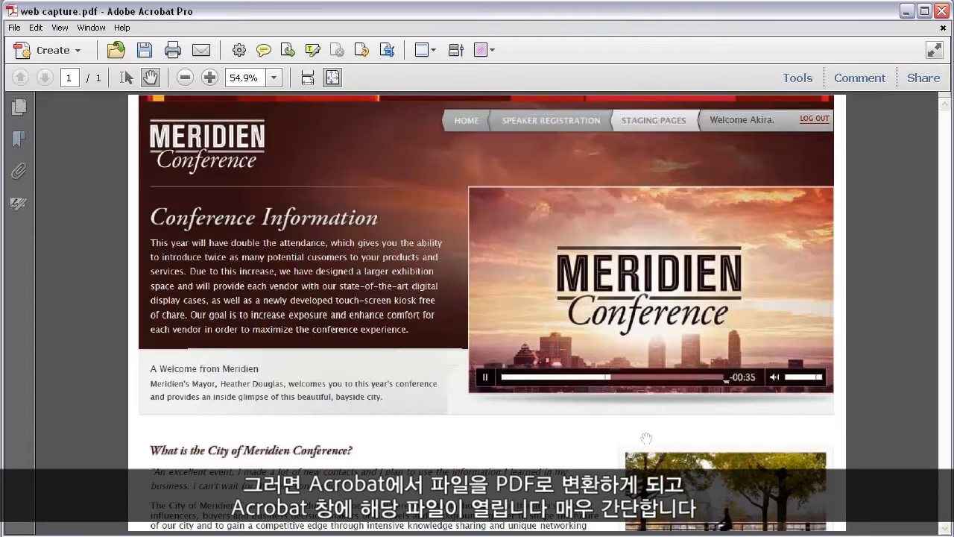
- Close web capture.pdf, declining to save changes
left_click(942, 29)
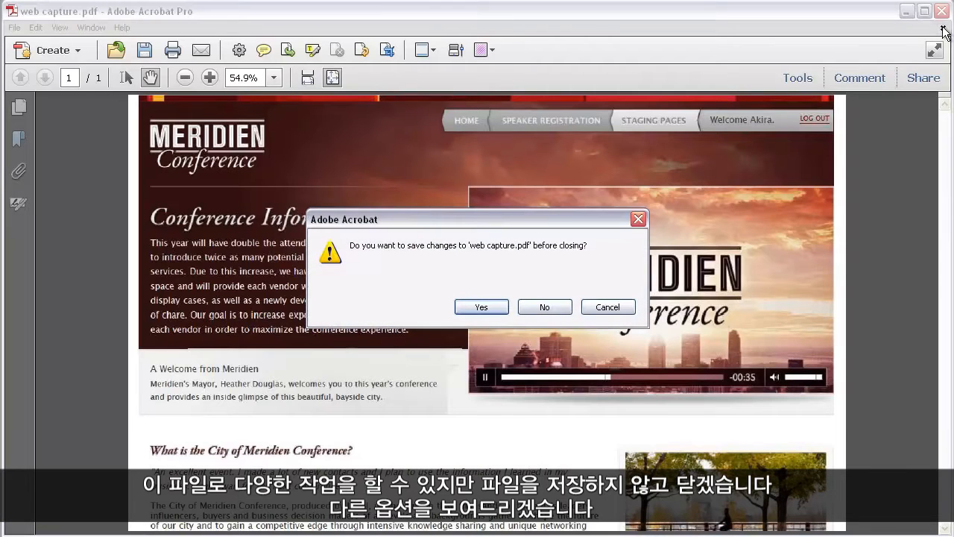
left_click(545, 307)
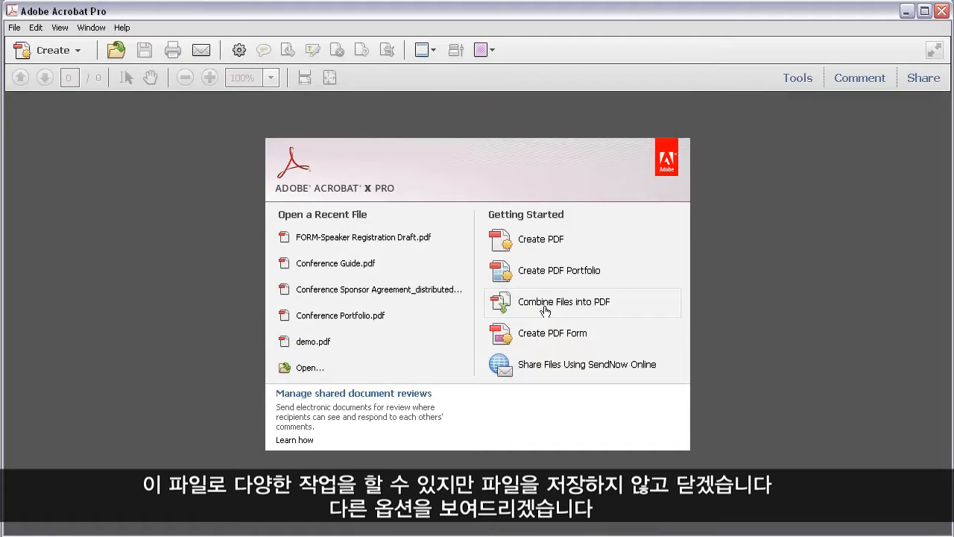
- Preview the Freeform, Grid, Linear and Wave portfolio layouts, then choose Click-Through
left_click(609, 274)
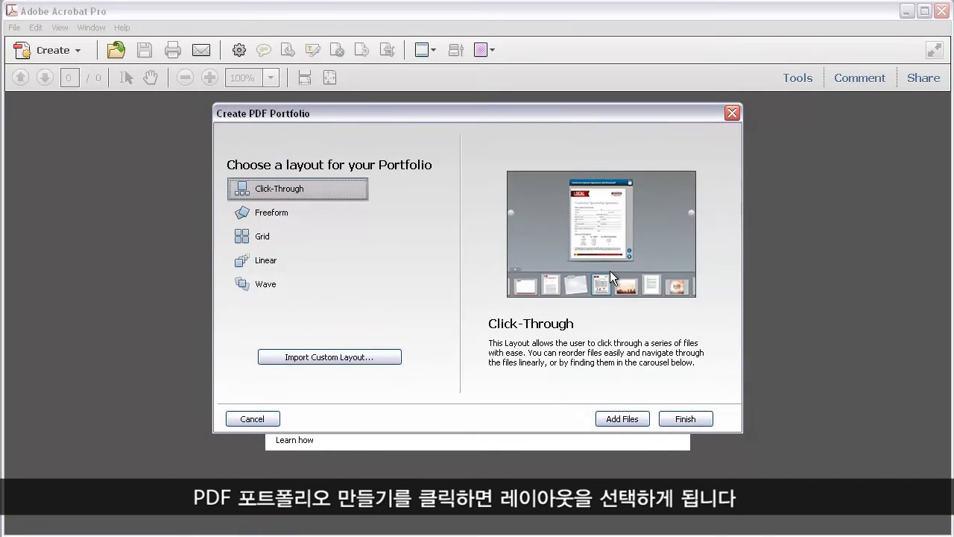
left_click(262, 215)
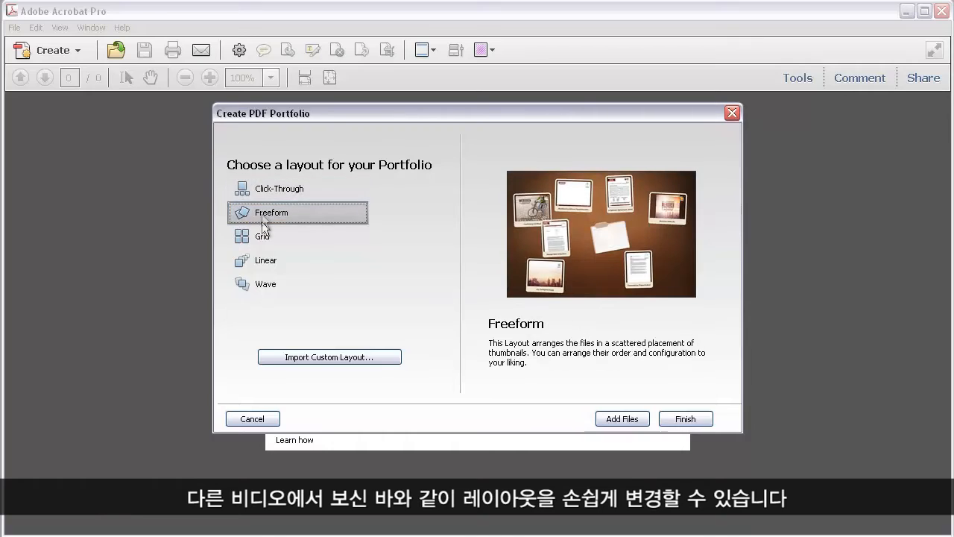
left_click(261, 234)
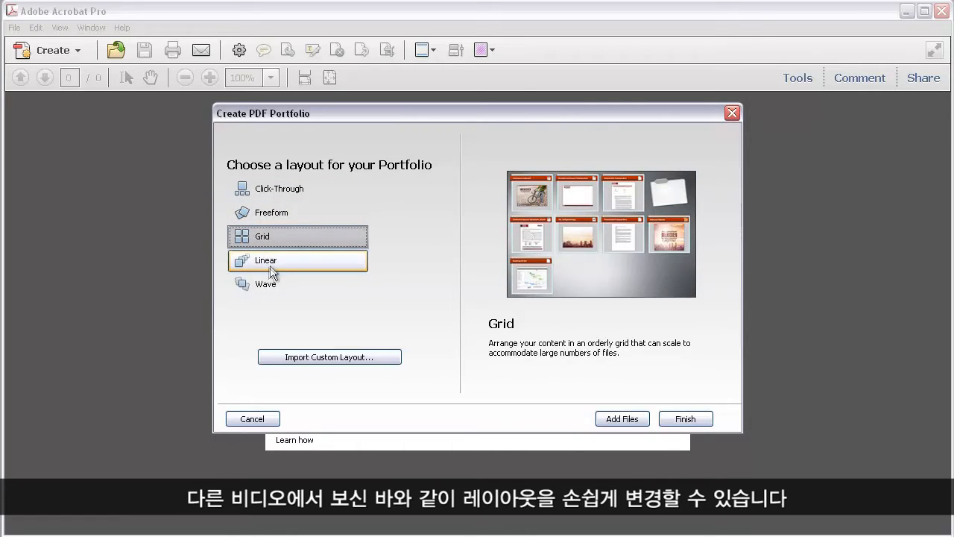
left_click(270, 262)
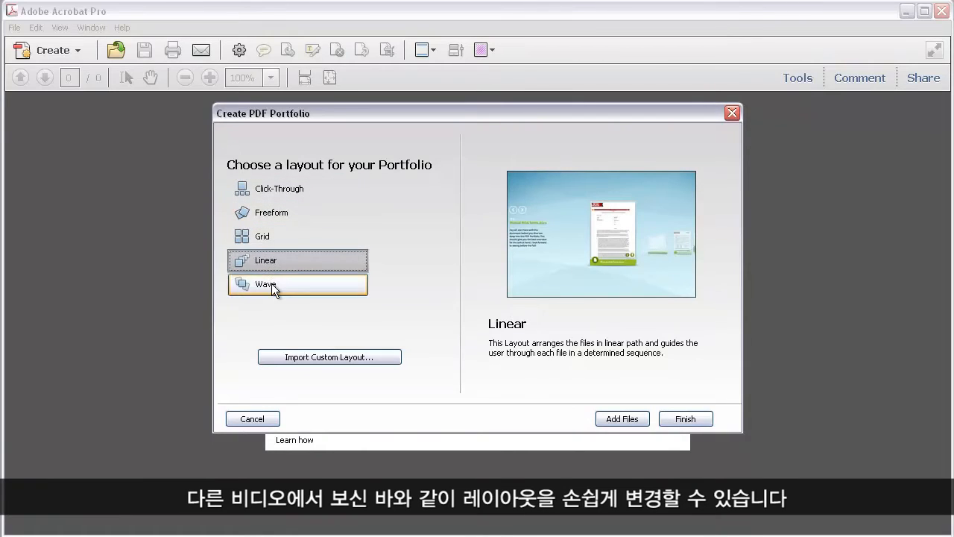
left_click(272, 283)
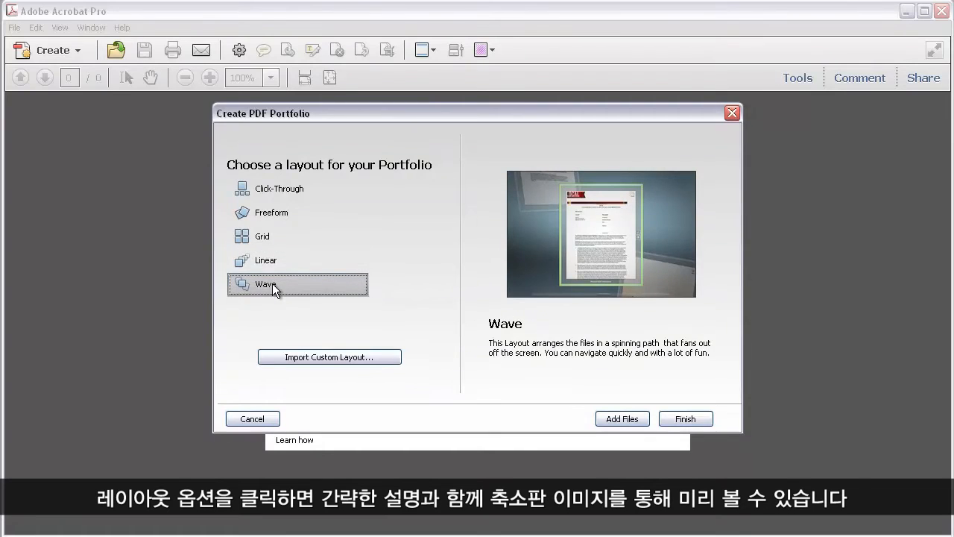
left_click(296, 191)
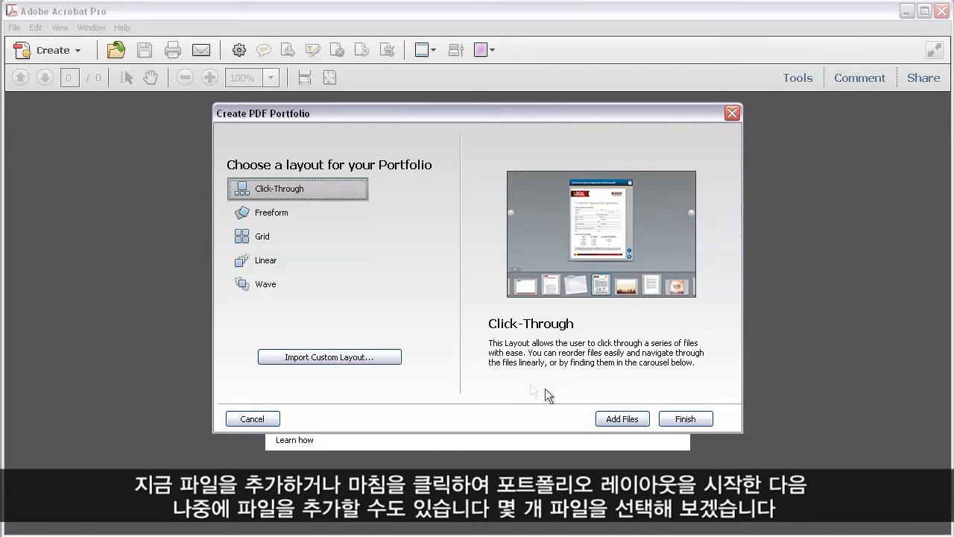
- Build Portfolio1.pdf from Conference Guide.pdf and the sponsor agreement, then close it unsaved
left_click(603, 419)
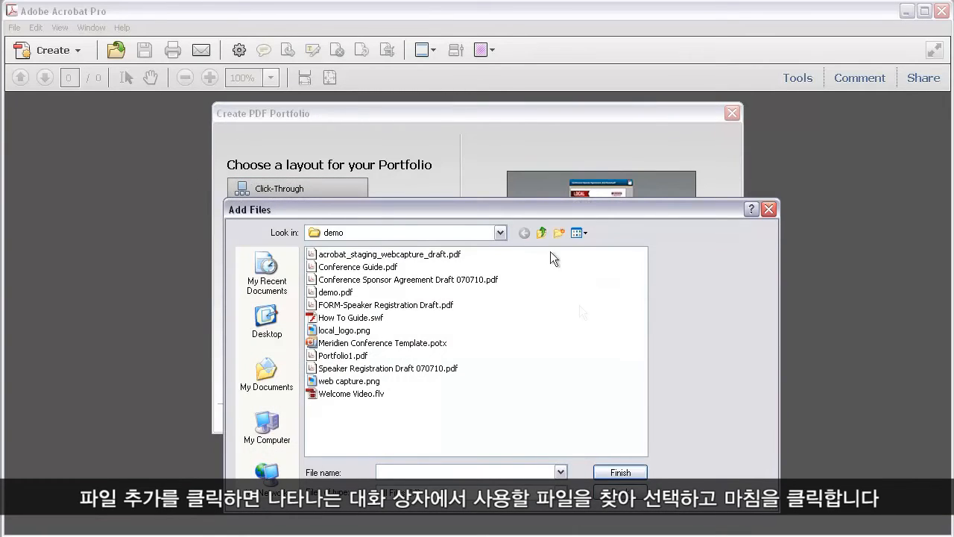
left_click_drag(512, 258, 447, 283)
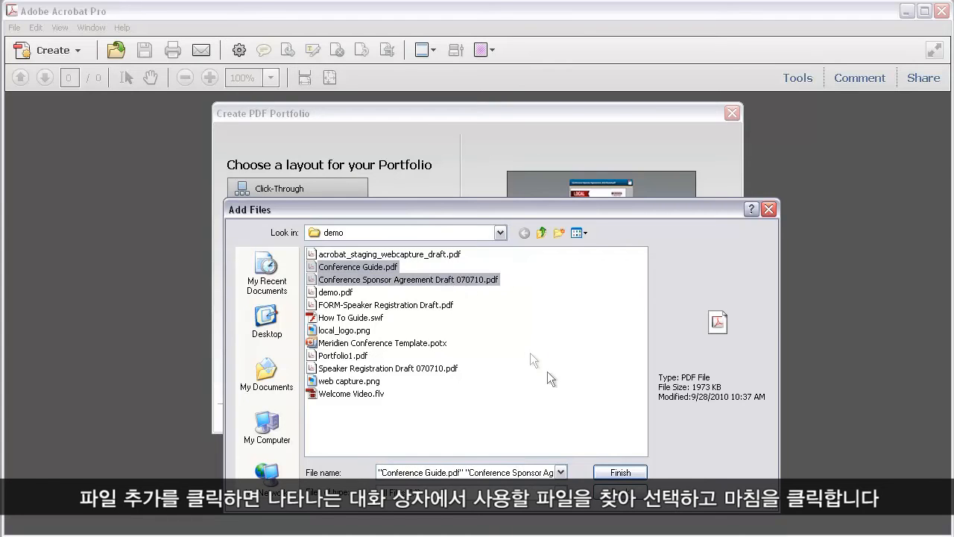
left_click(613, 472)
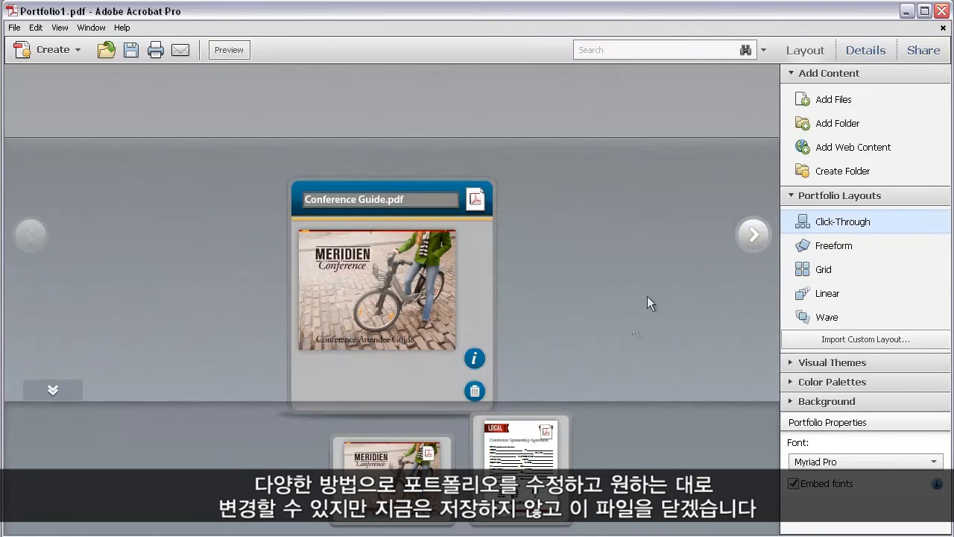
left_click(943, 29)
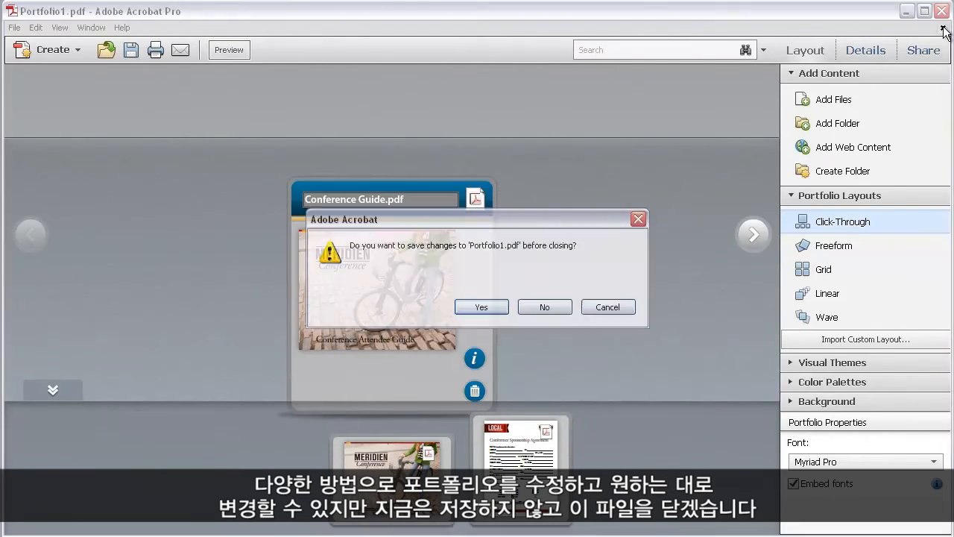
left_click(548, 304)
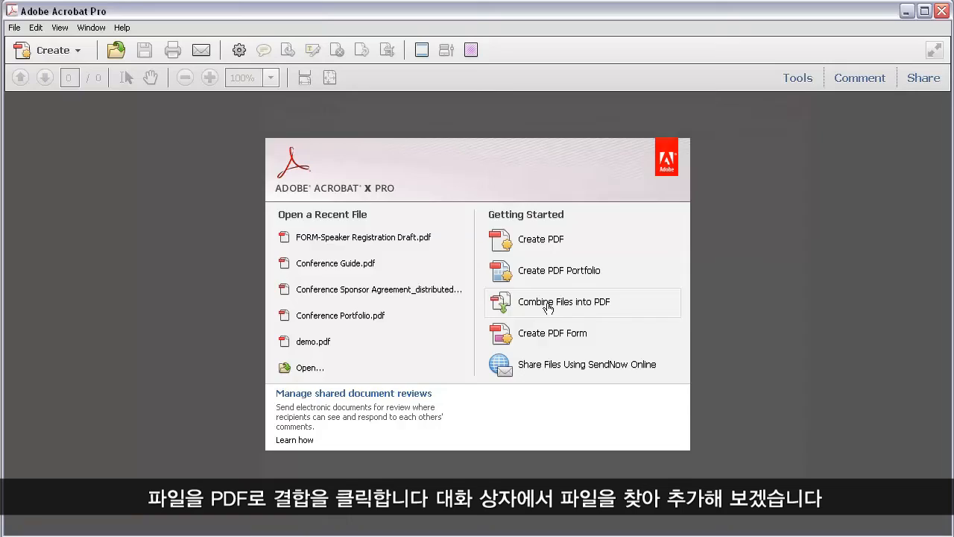
- Add the first three PDFs from the demo folder and combine them into Binder1.pdf
left_click(547, 304)
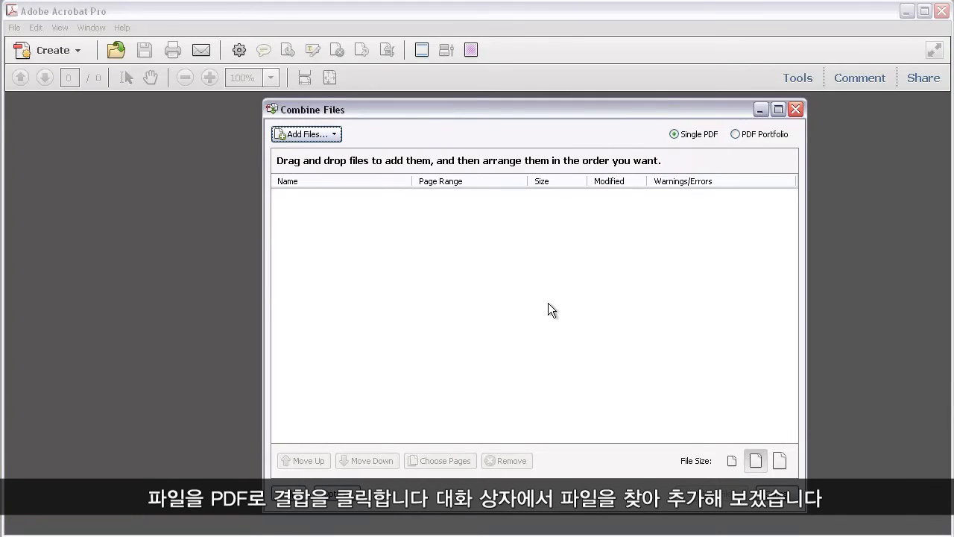
left_click(324, 131)
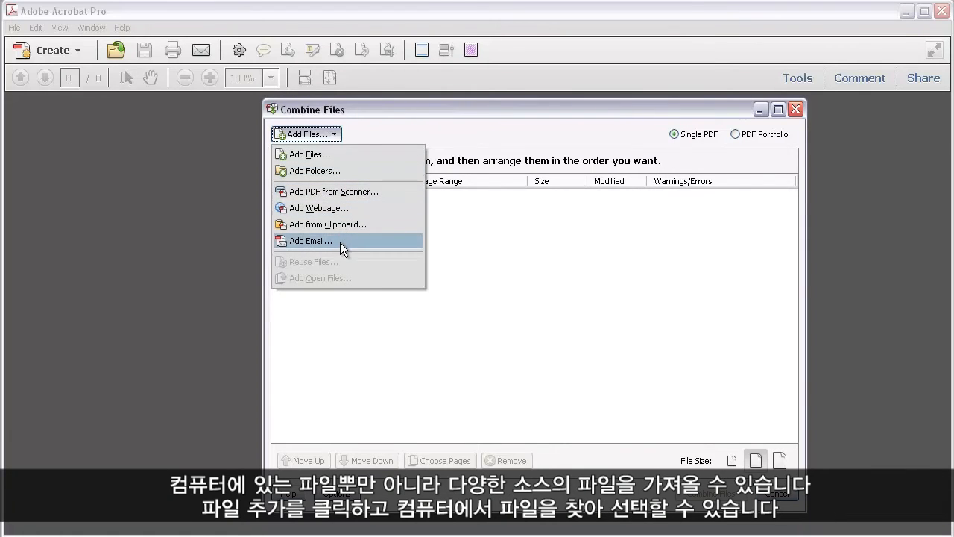
left_click(344, 155)
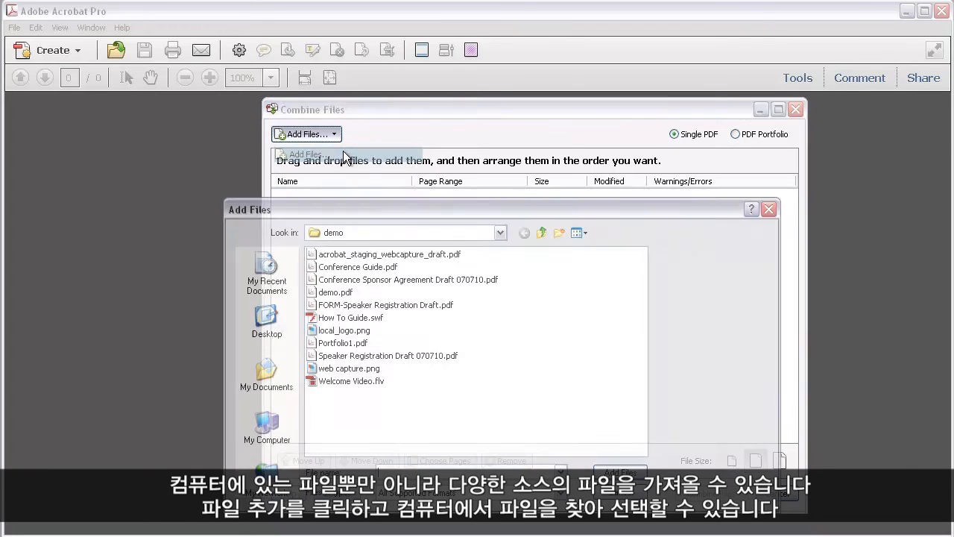
left_click_drag(497, 278, 447, 289)
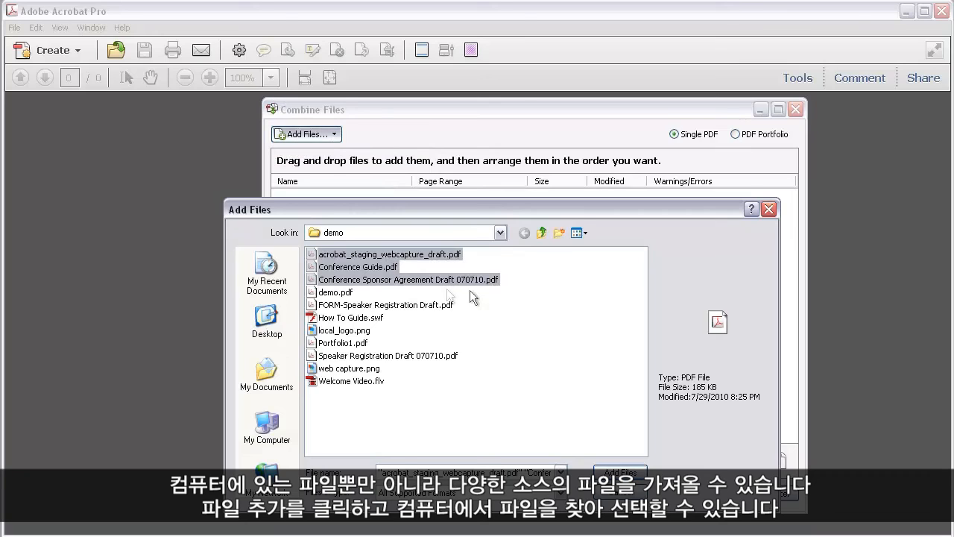
left_click(623, 473)
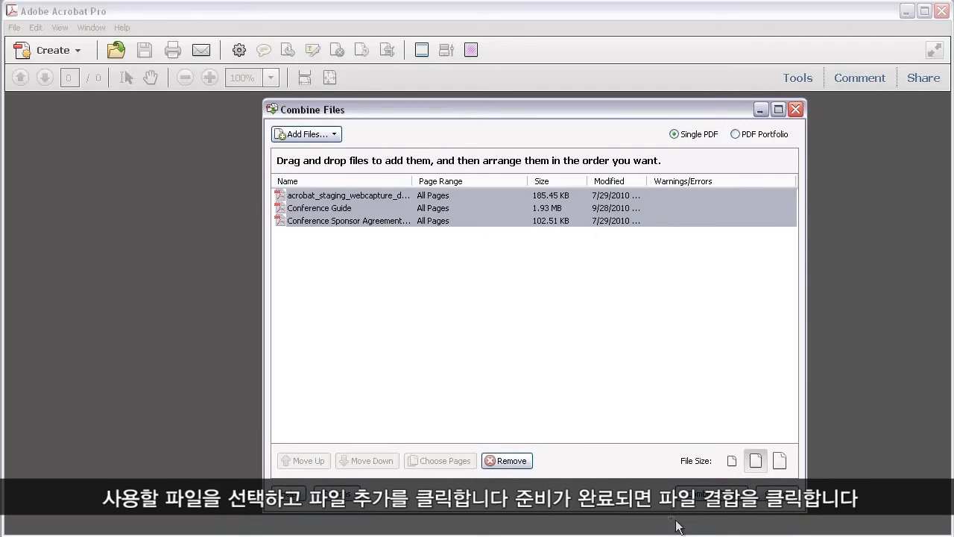
key("Return")
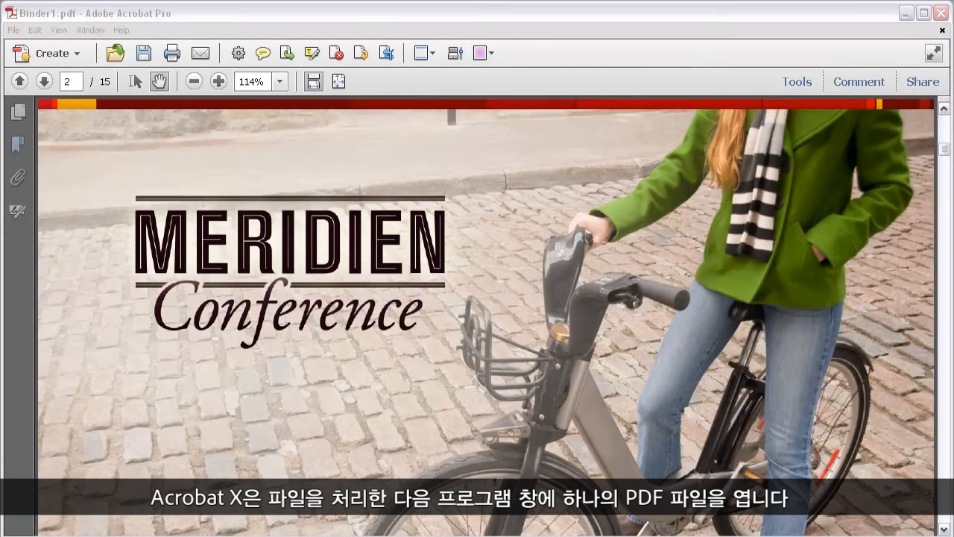
- Jump through Binder1.pdf's bookmarks for each source file, then close it without saving
left_click(18, 147)
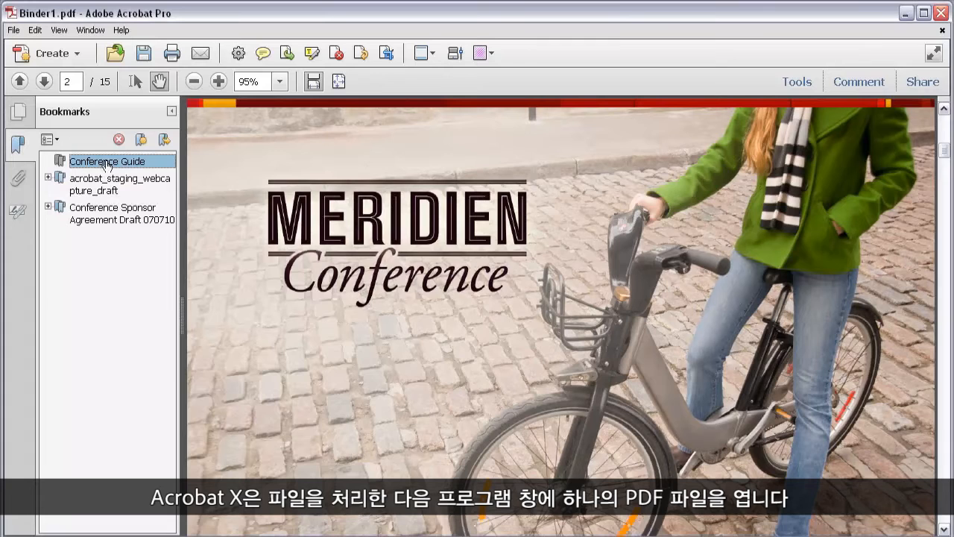
left_click(109, 180)
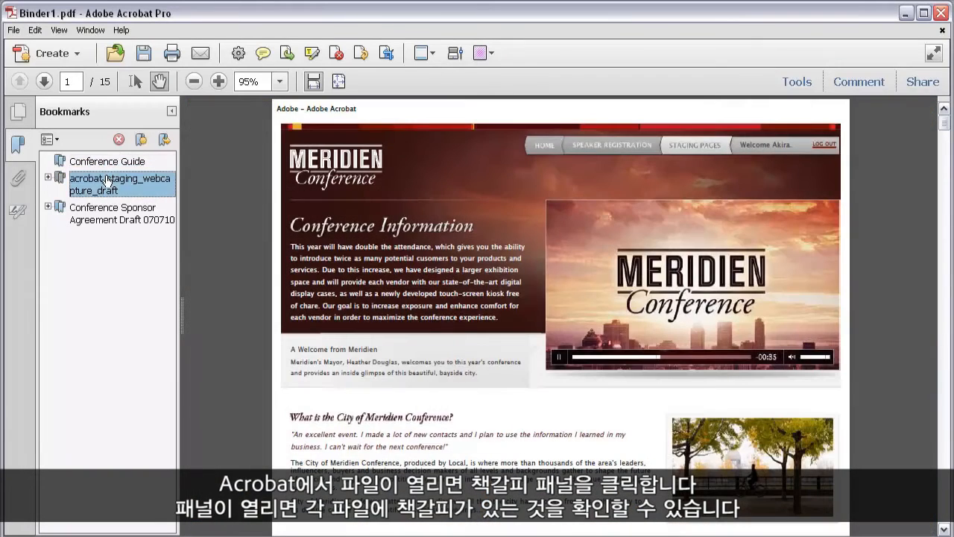
left_click(108, 211)
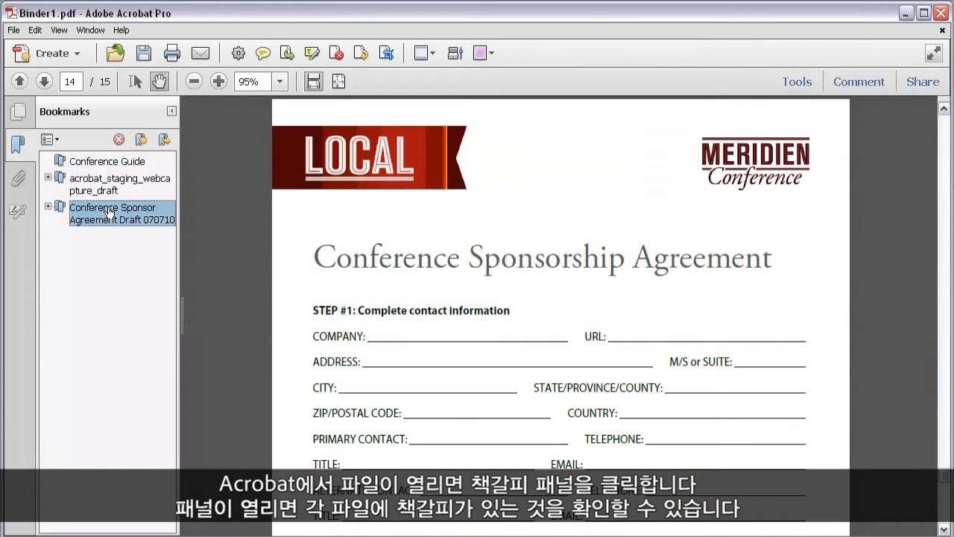
left_click(127, 164)
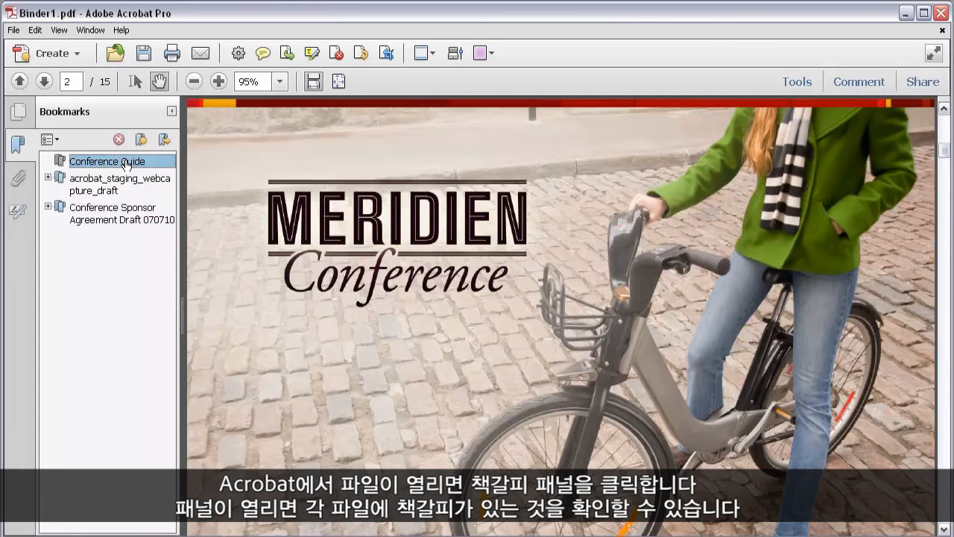
left_click(942, 29)
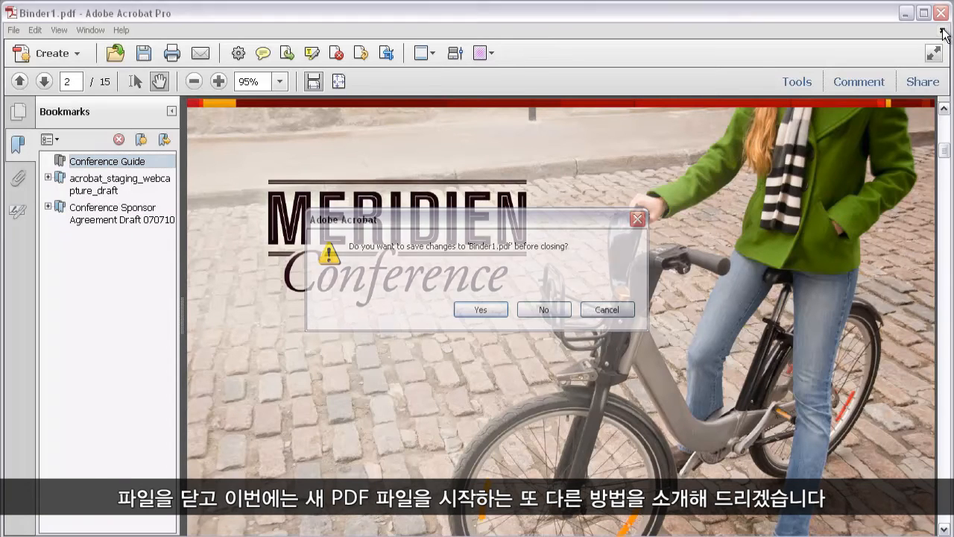
left_click(545, 310)
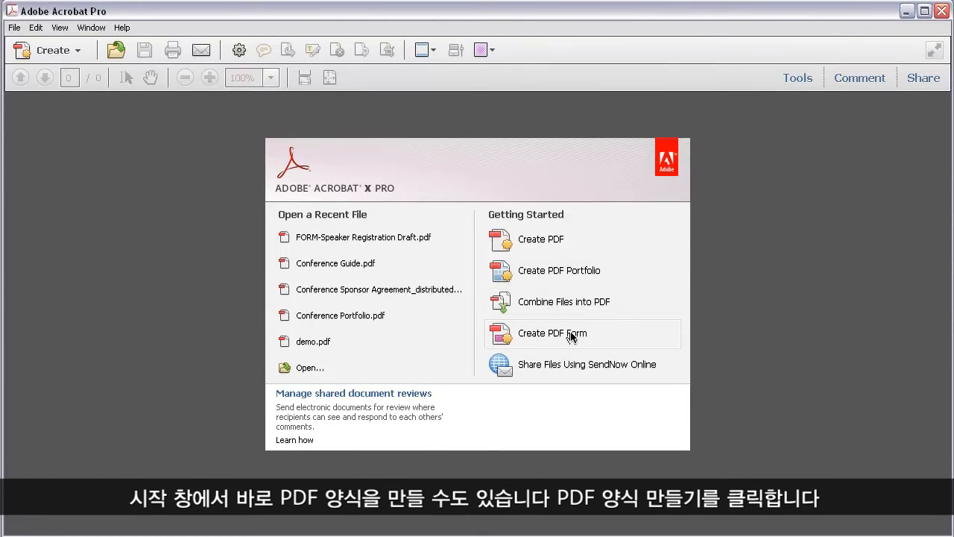
- Create a form from FORM-Speaker Registration Draft.pdf with automatic field detection
left_click(572, 335)
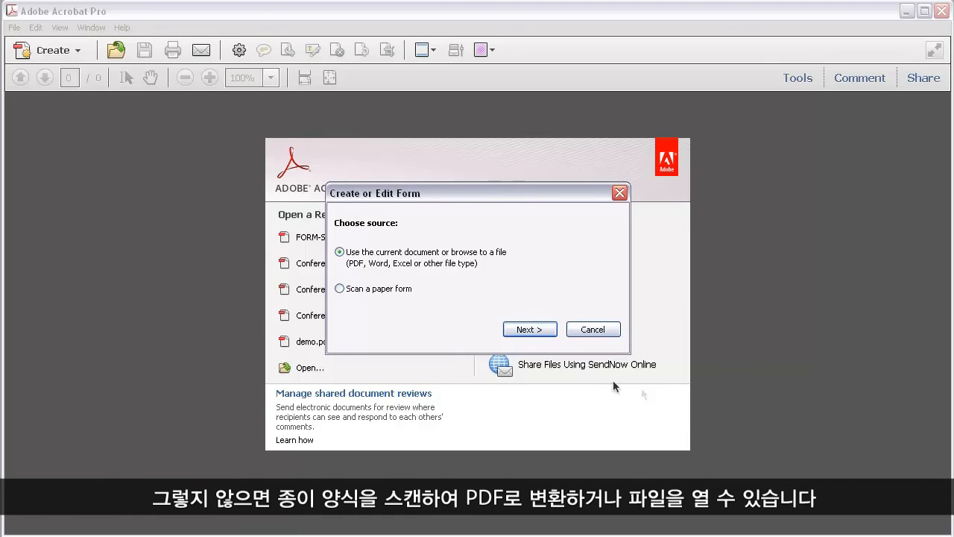
left_click(542, 335)
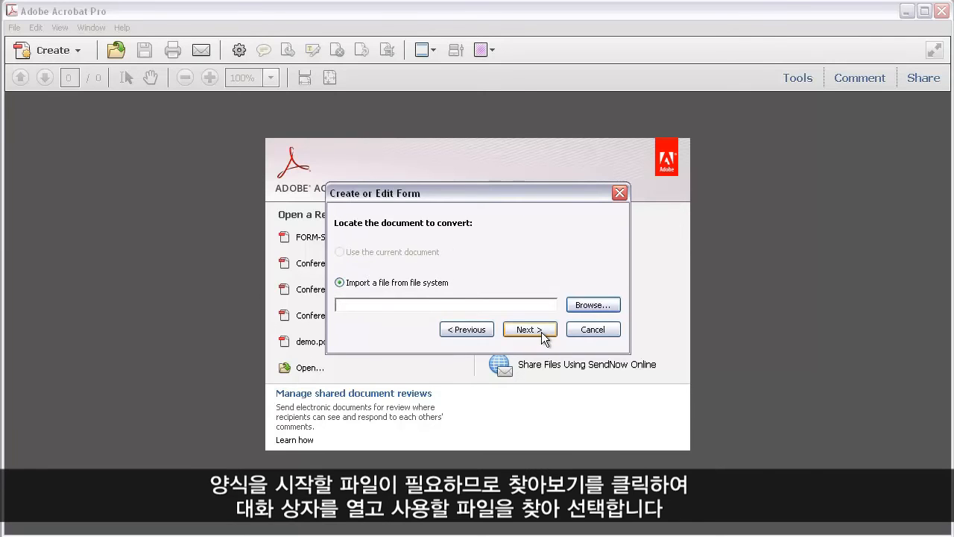
left_click(599, 304)
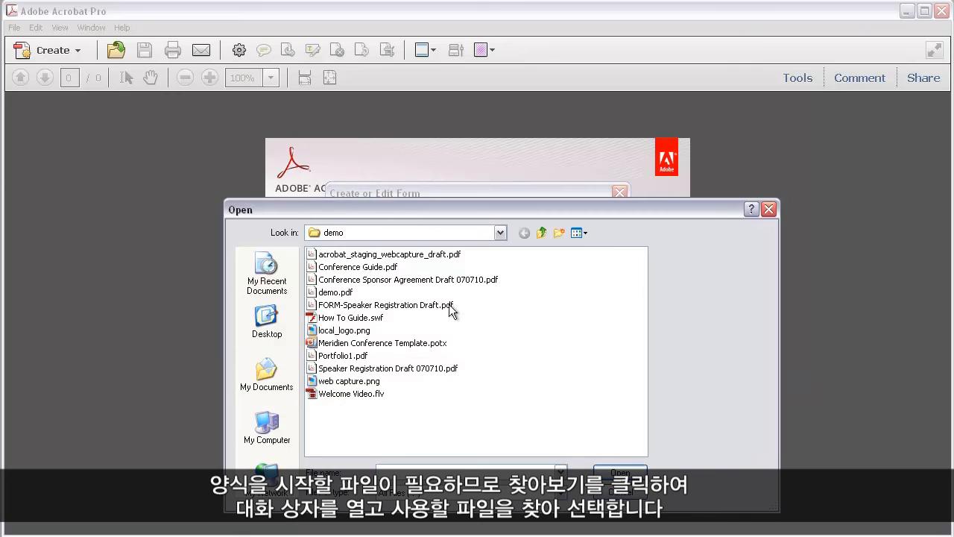
left_click(445, 306)
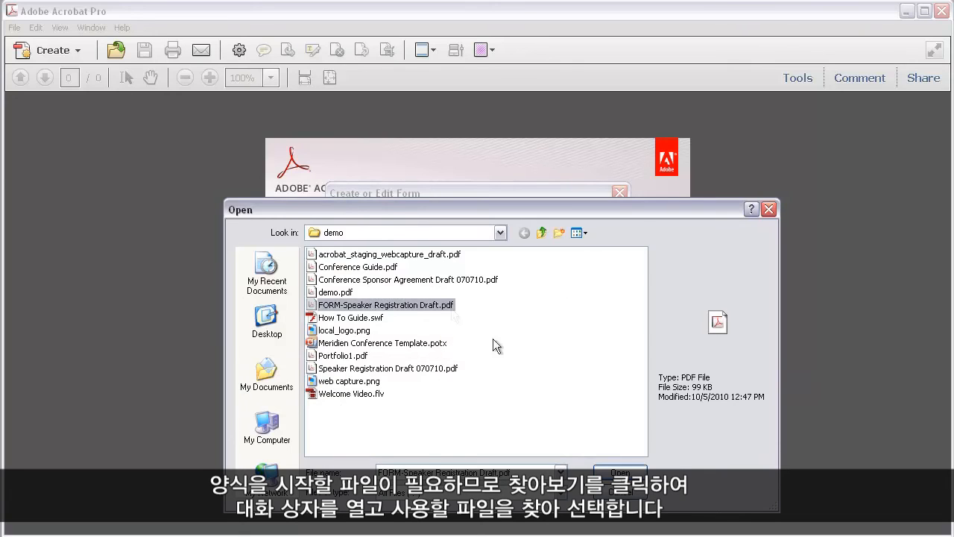
left_click(620, 472)
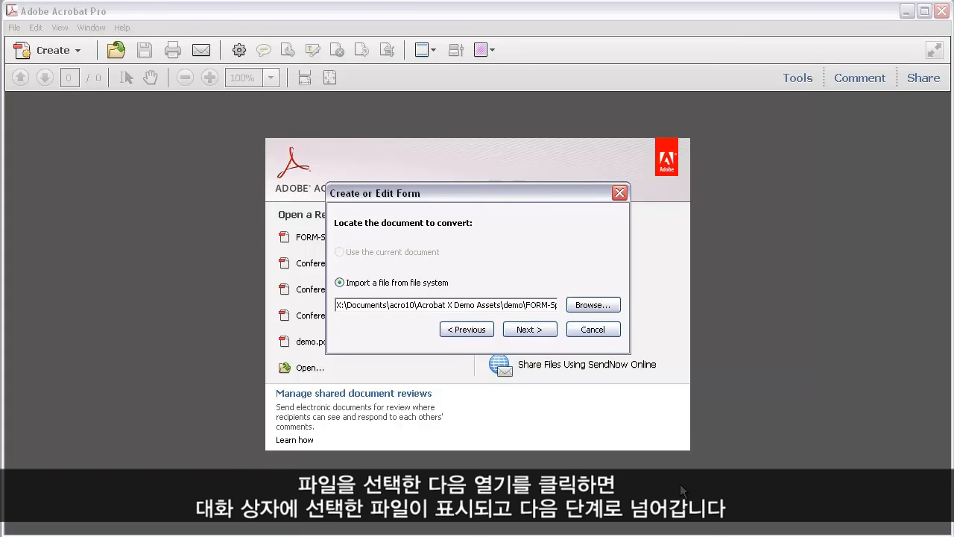
left_click(536, 326)
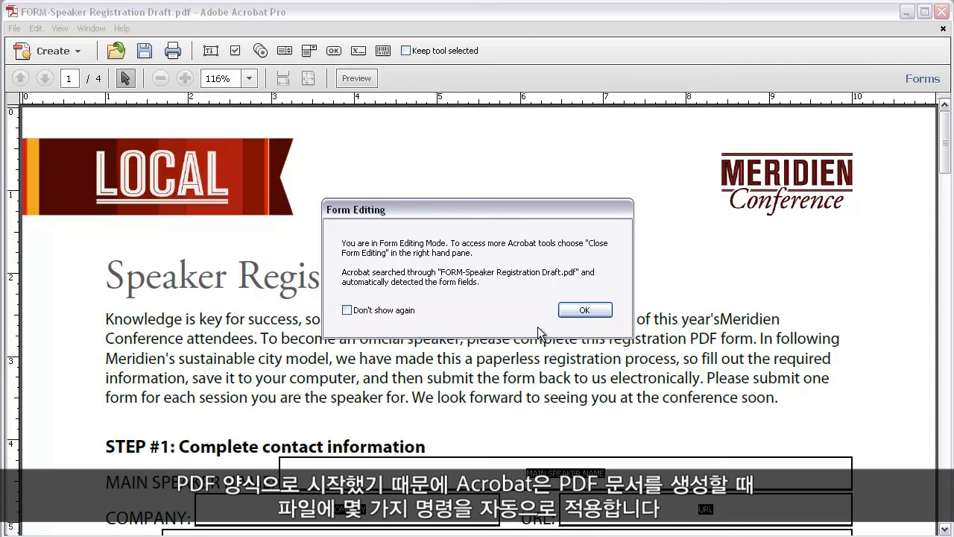
- Dismiss the Form Editing notice, inspect the MAIN SPEAKER NAME field, and close the form unsaved
left_click(585, 310)
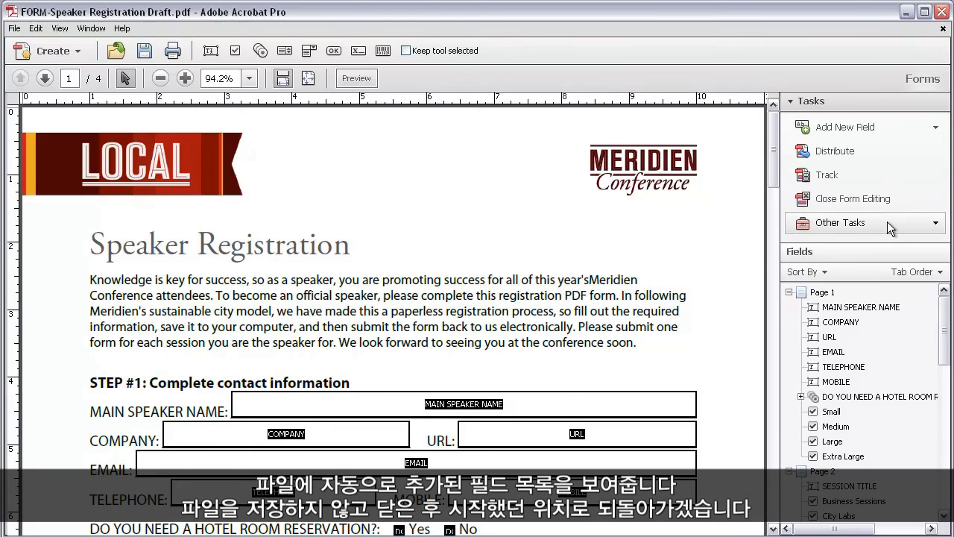
left_click(872, 308)
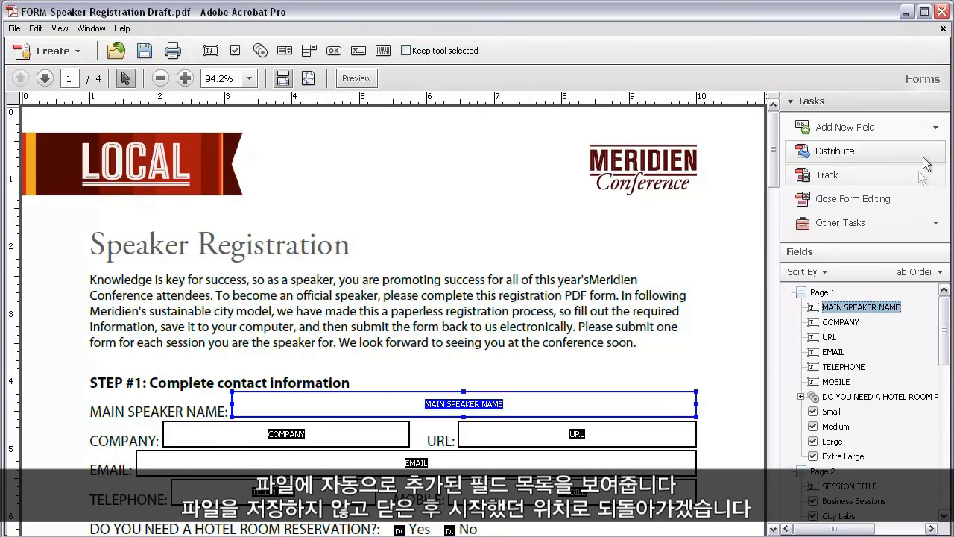
left_click(943, 29)
left_click(546, 307)
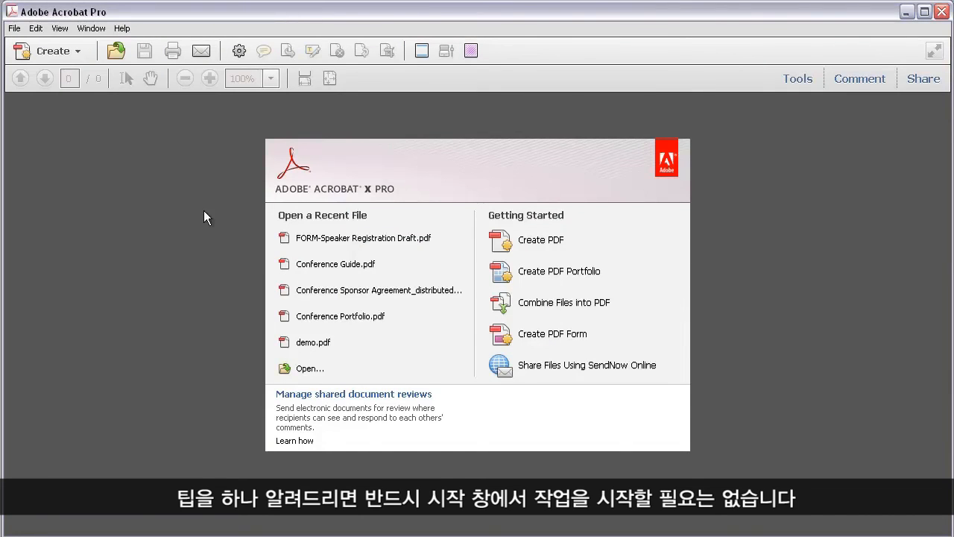
- Look at the File > Create submenu, then show the Create toolbar dropdown of PDF creation options
left_click(16, 28)
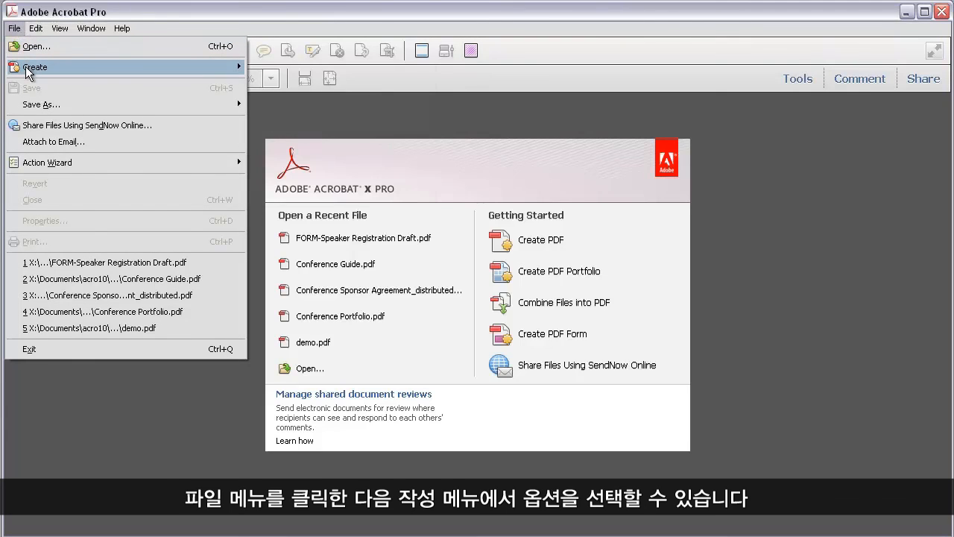
mouse_move(26, 67)
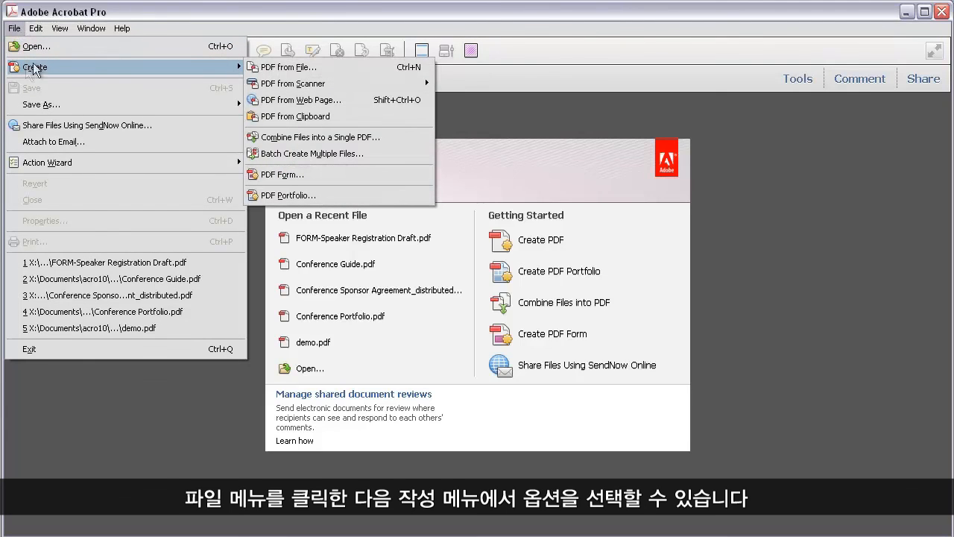
key("Escape")
key("Escape")
left_click(61, 52)
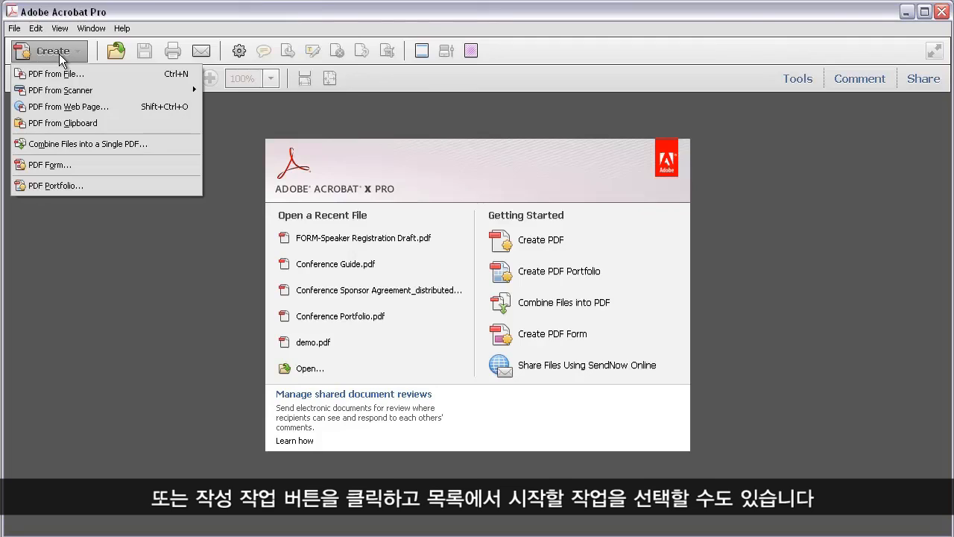